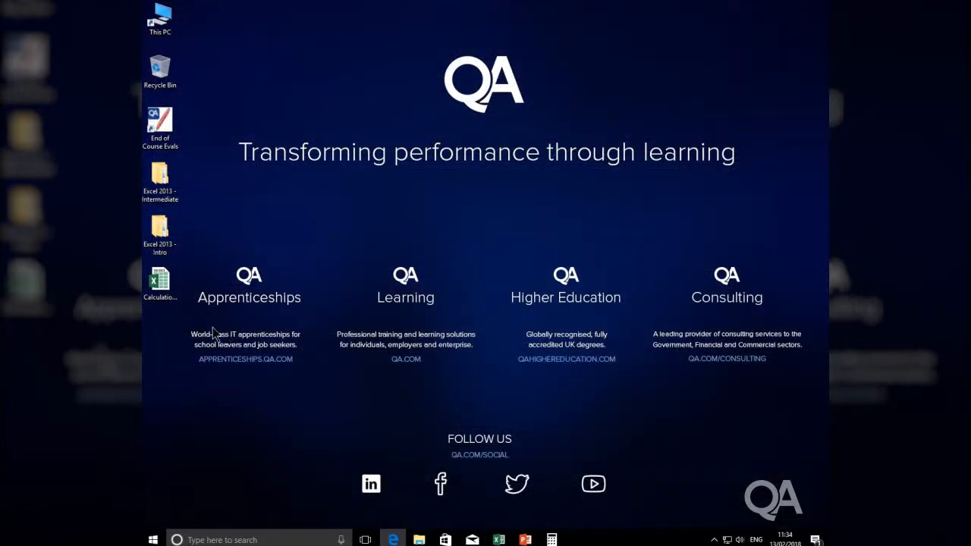
Open the Calculations workbook and enter the formula =F3*H7 in cell I7 to calculate the first VAT amount.
double_click(160, 287)
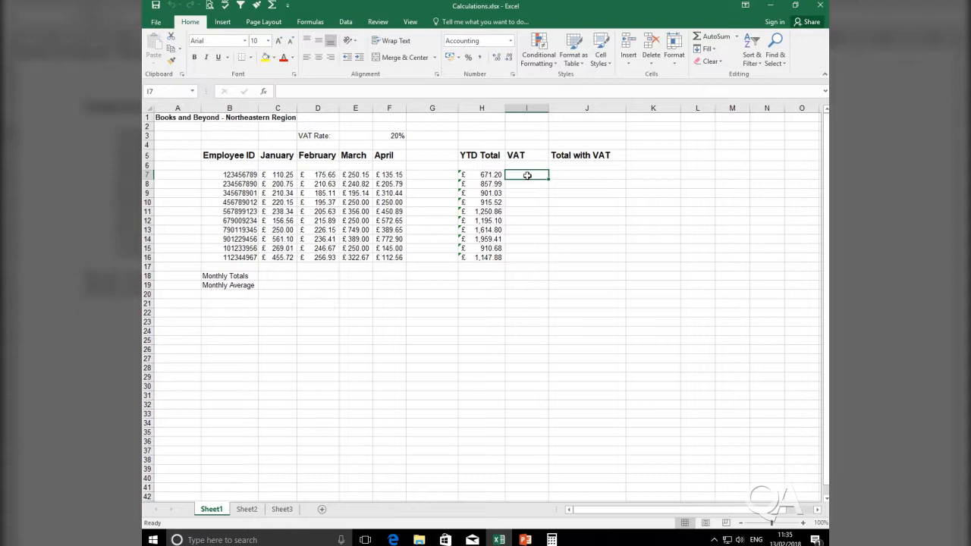
text(=)
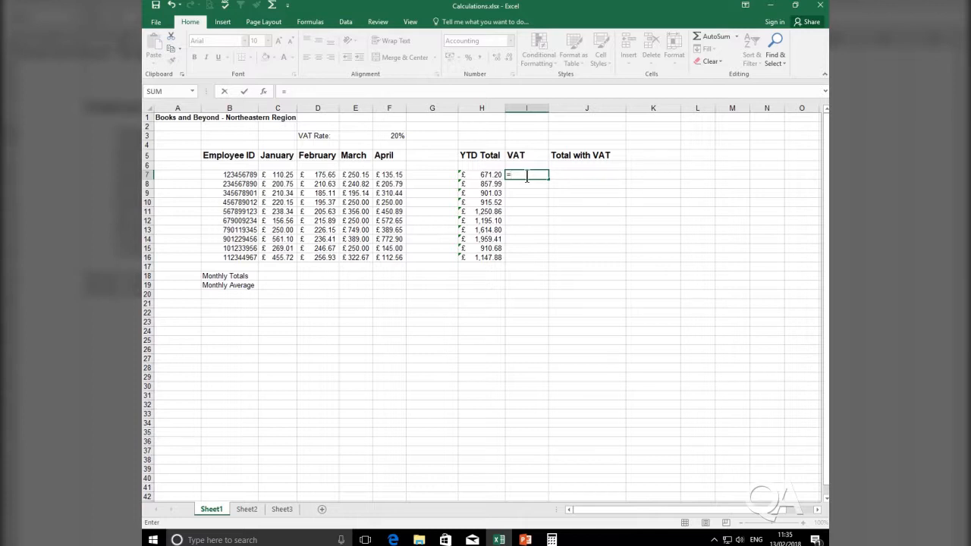
click(397, 136)
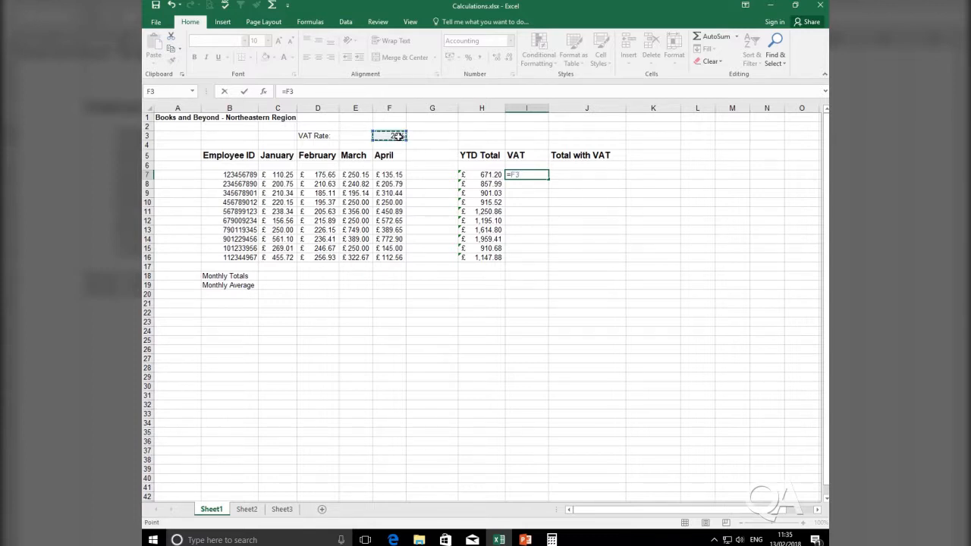
text(*)
click(489, 174)
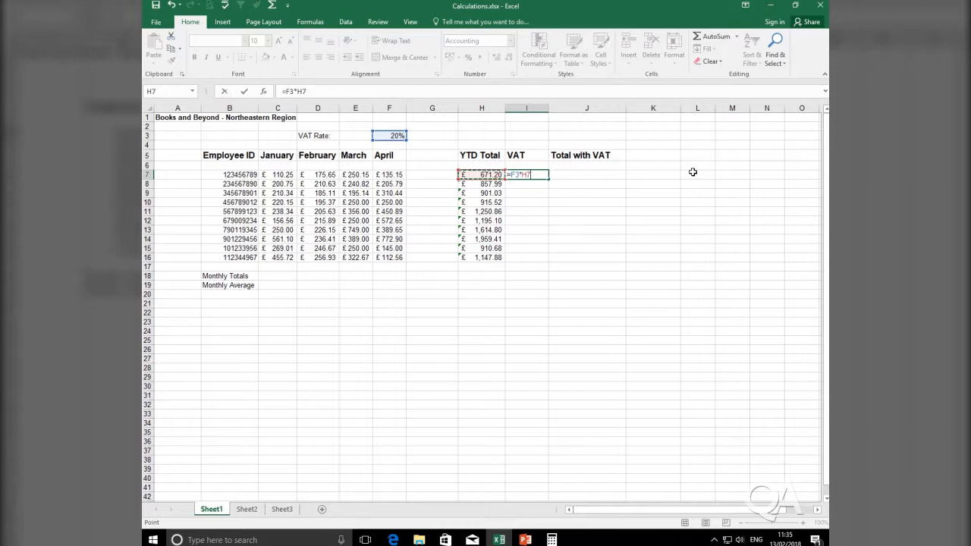
key(Return)
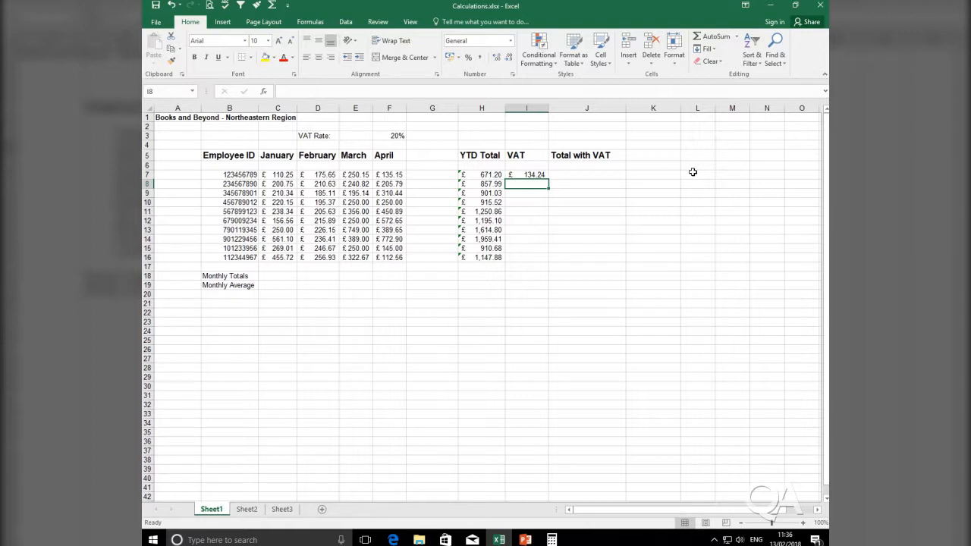
Fill the VAT formula from I7 down to I16 and widen column I to fit the amounts.
click(531, 175)
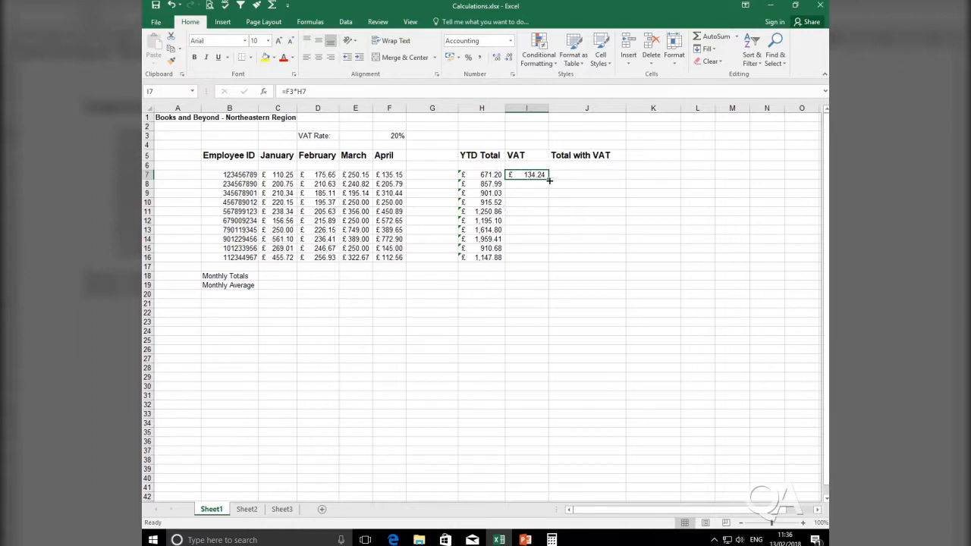
key(ctrl)
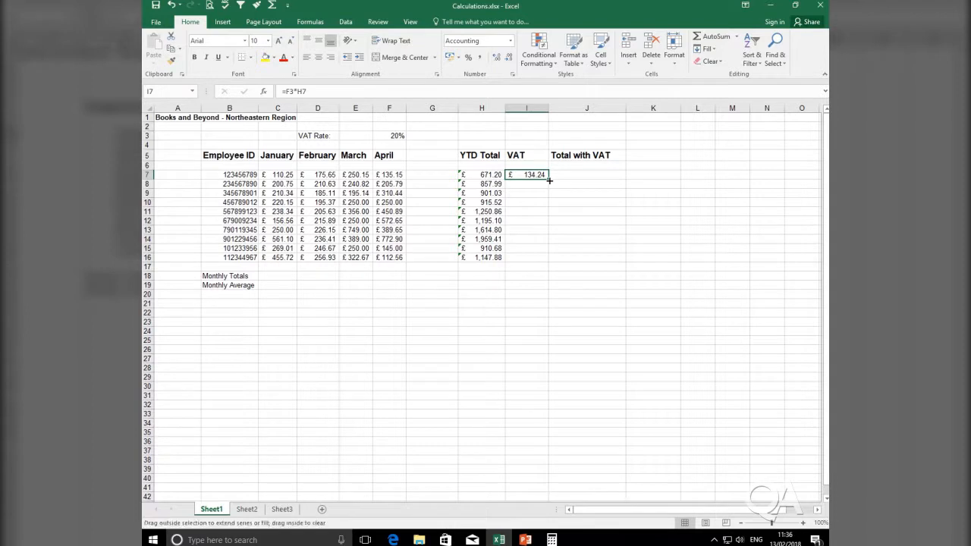
double_click(549, 179)
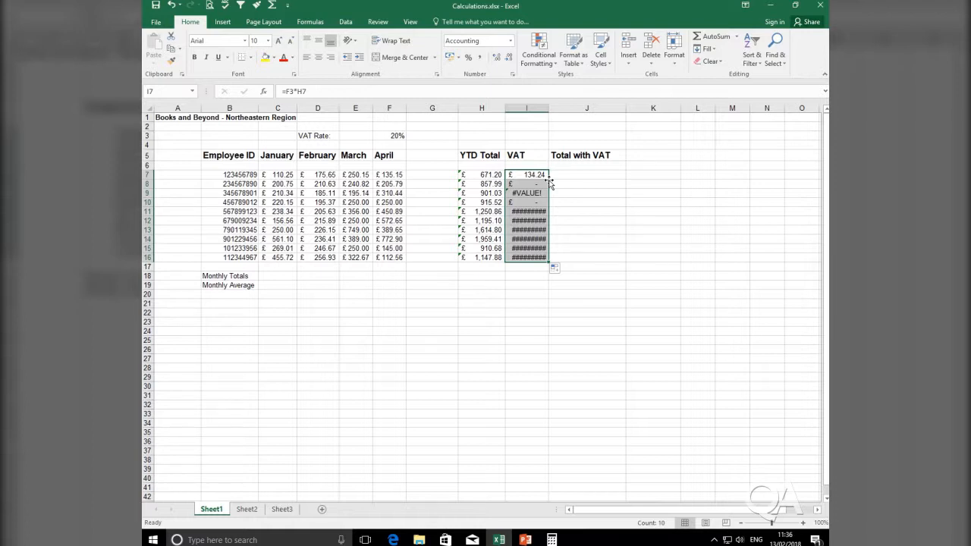
drag(548, 108, 555, 108)
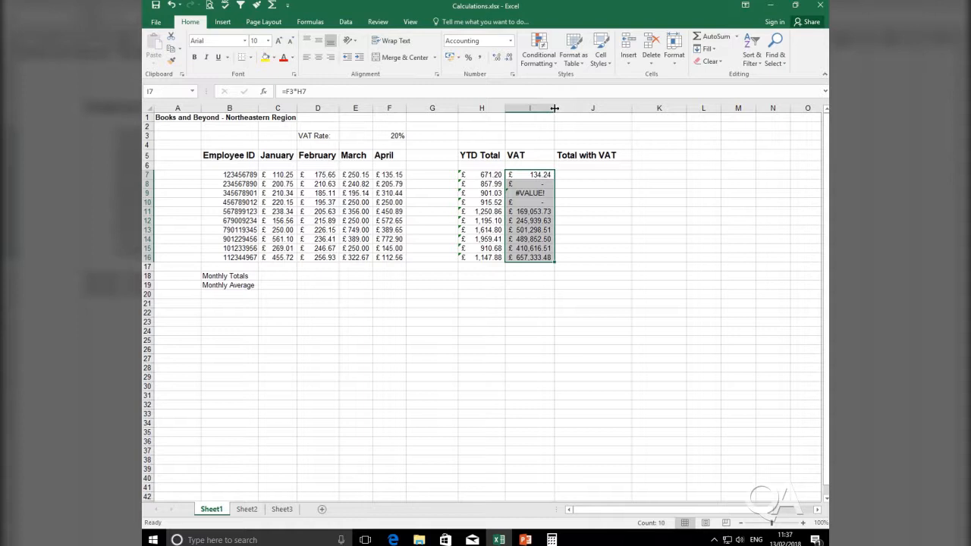
Examine the cell references in the VAT formulas from I7 to I10, comparing them with the YTD total and VAT rate cells.
click(543, 174)
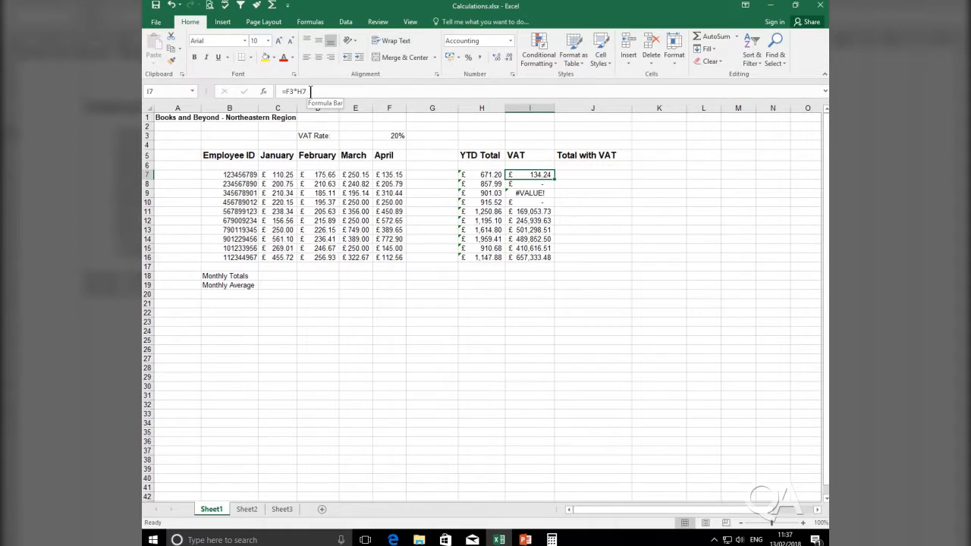
click(537, 185)
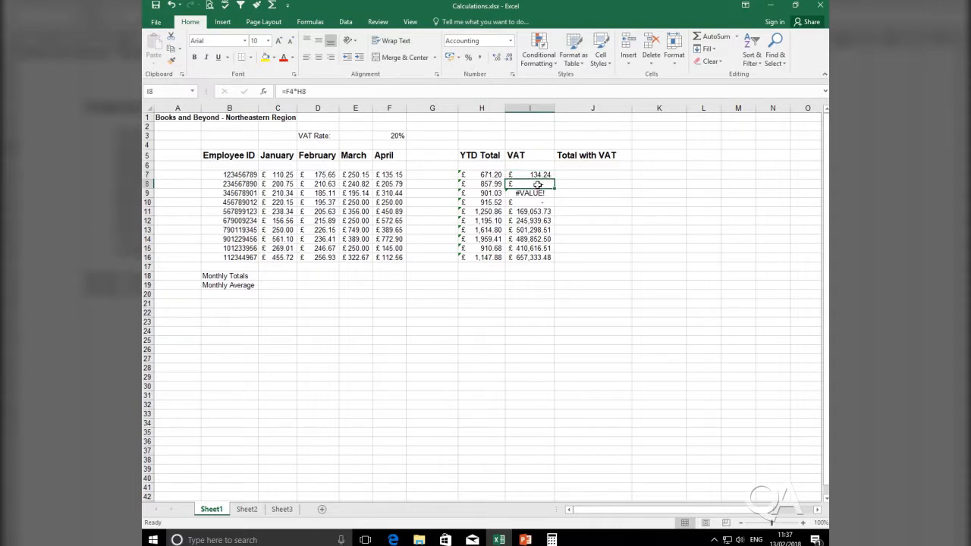
key(ctrl)
key(ctrl)
click(540, 194)
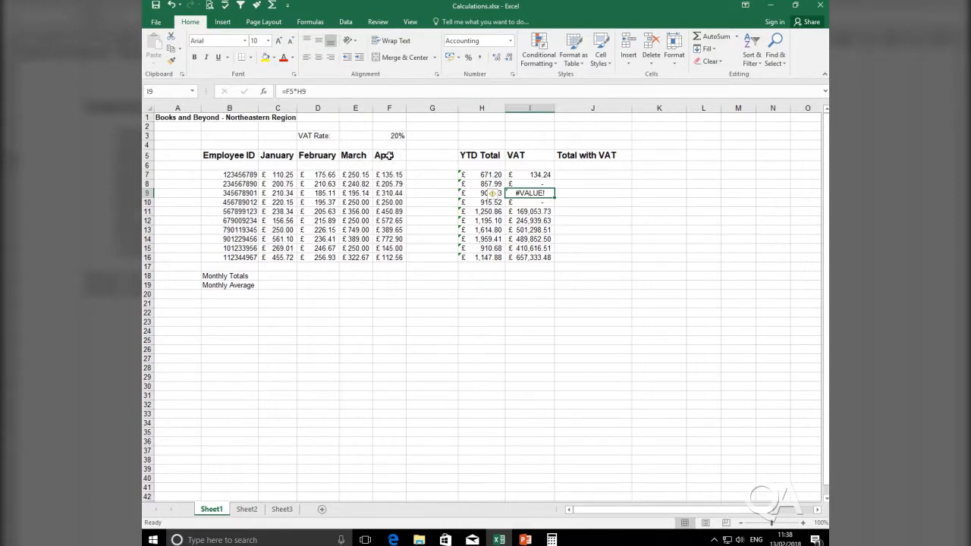
click(472, 194)
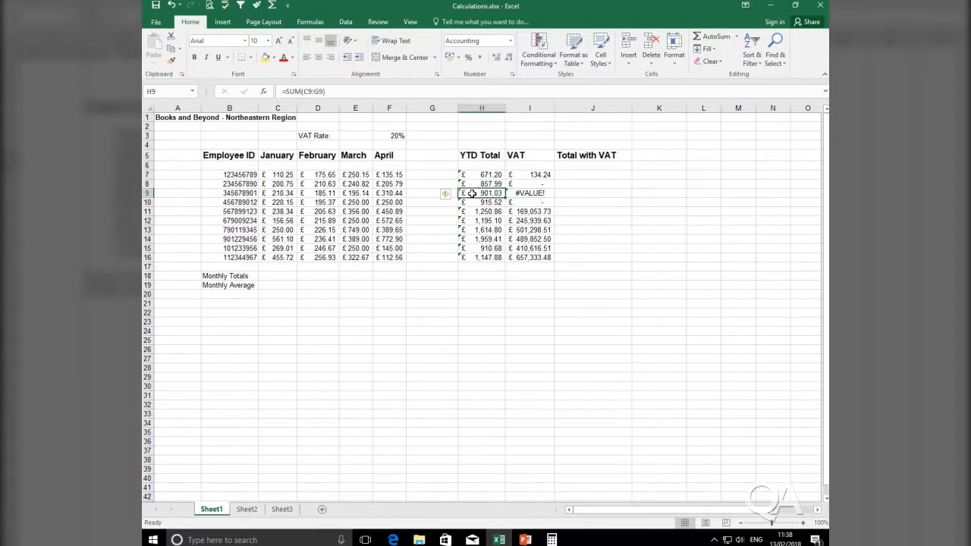
click(550, 193)
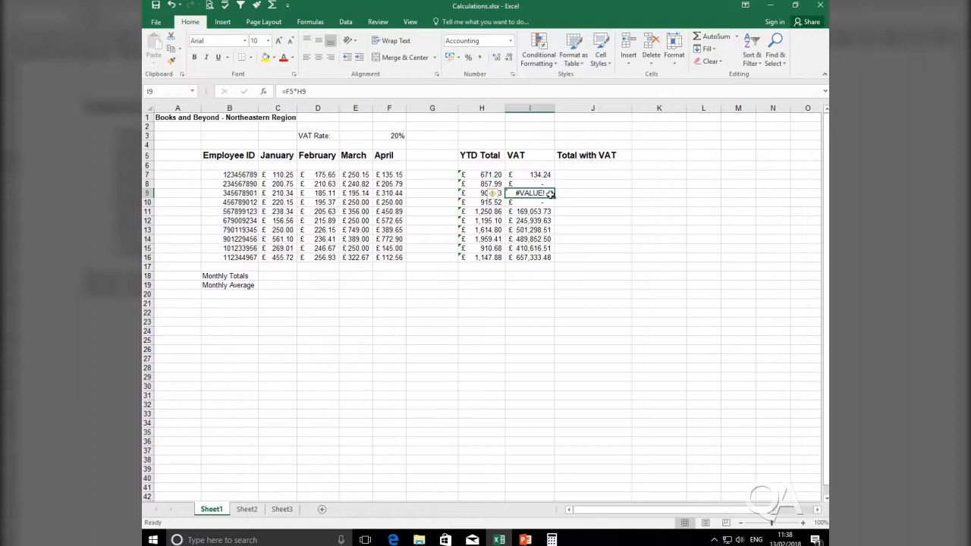
key(Up)
key(Up)
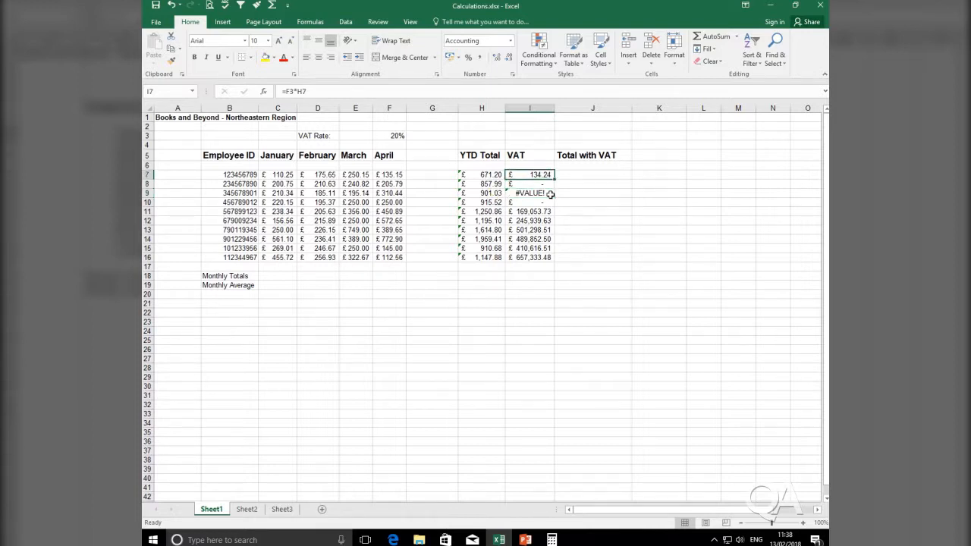
key(Down)
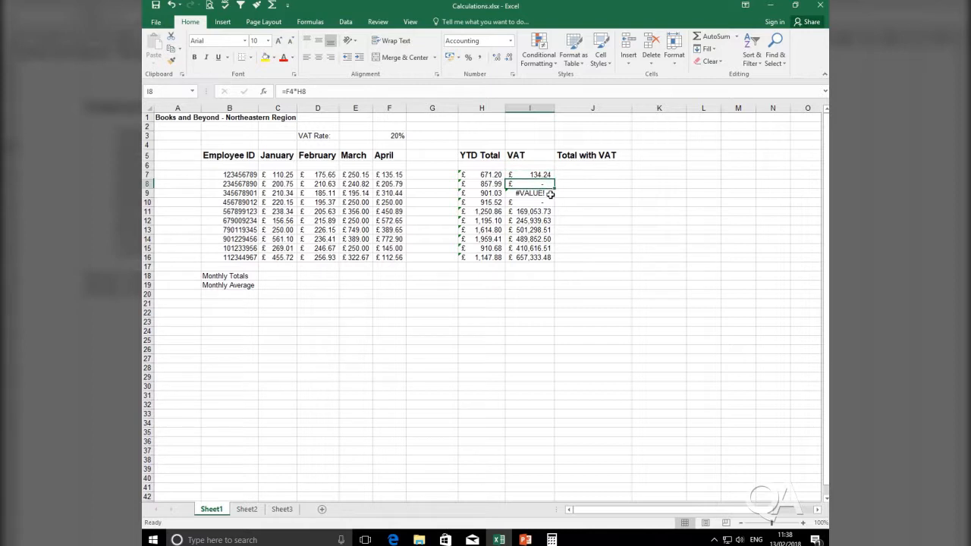
key(Down)
key(Down)
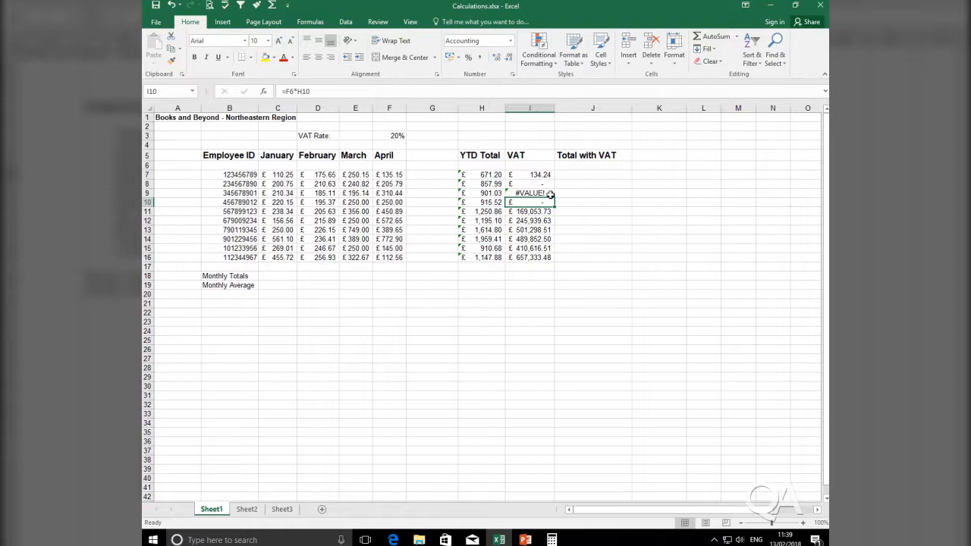
click(400, 135)
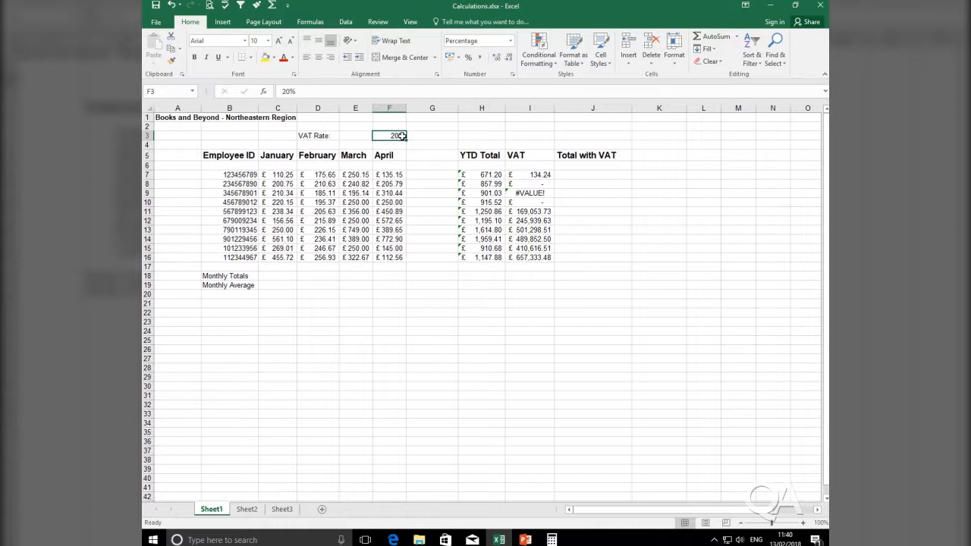
Make the VAT rate reference absolute in I7 so the formula reads =$F$3*H7, and fill it down to I16.
click(534, 176)
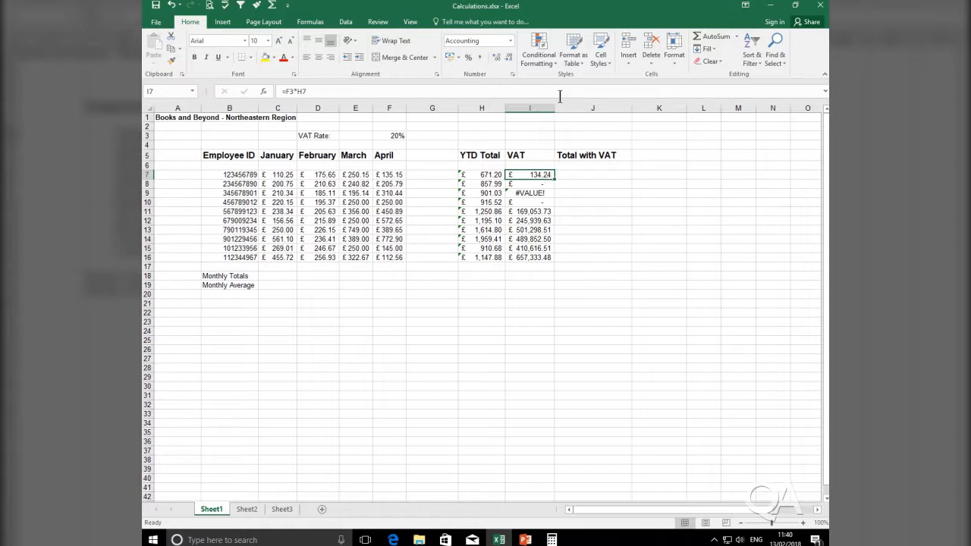
click(290, 91)
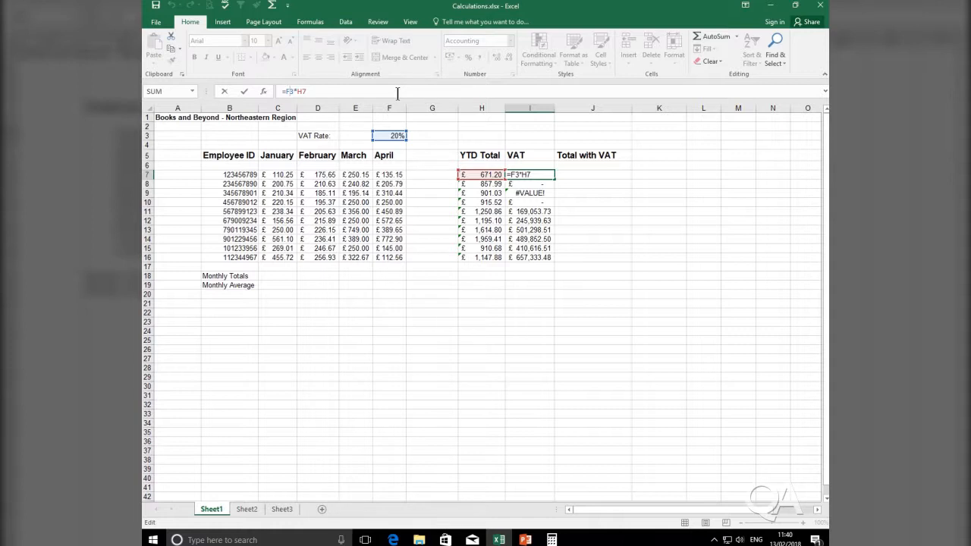
key(F4)
key(Return)
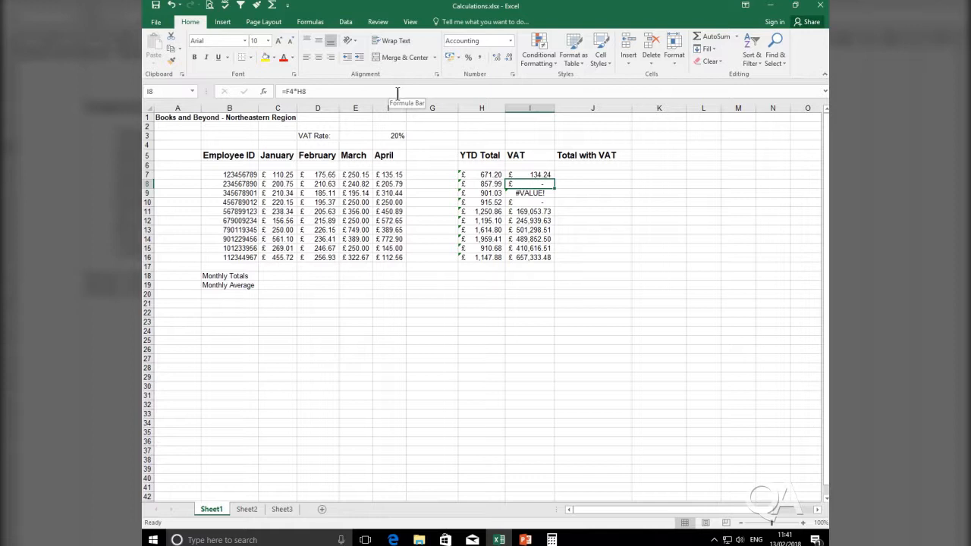
click(530, 175)
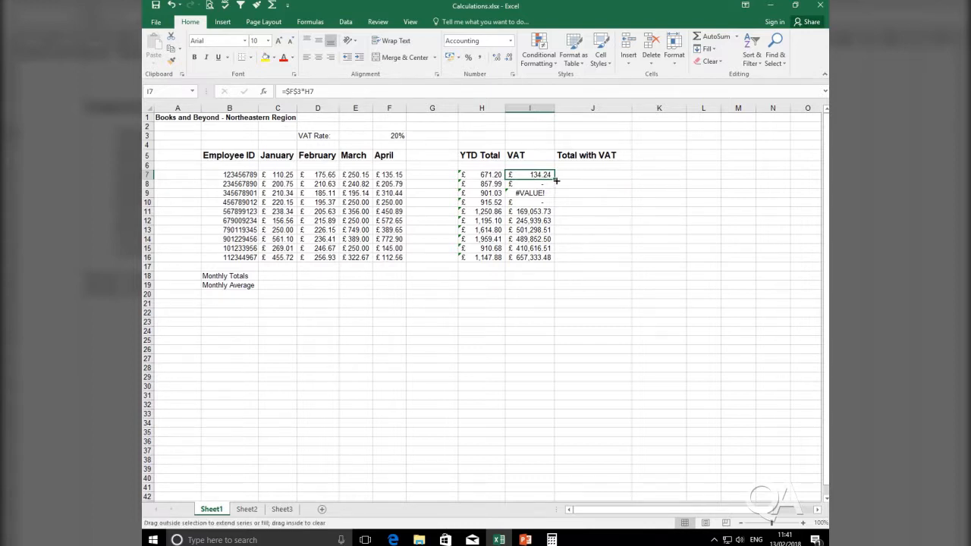
double_click(556, 179)
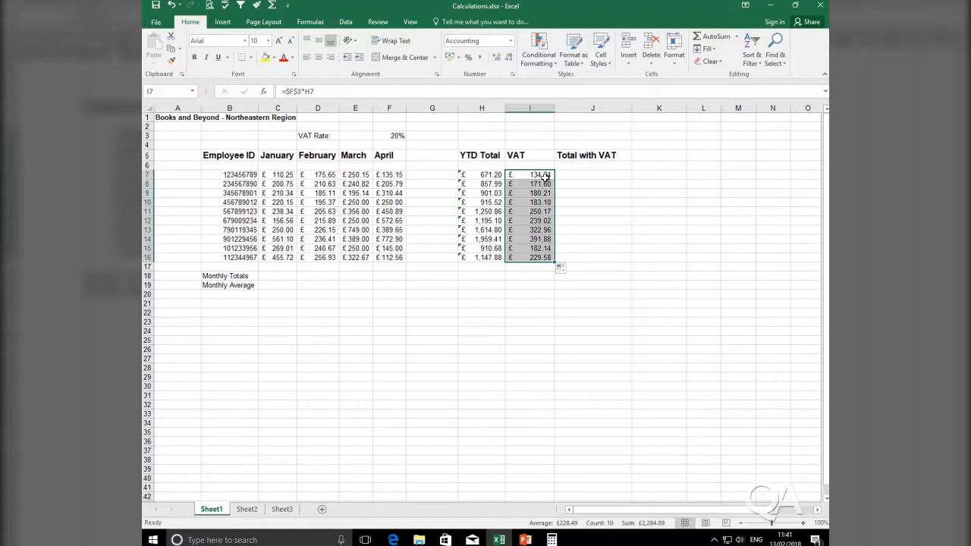
Check the references in the refilled VAT formulas from I7 to I13 and in the YTD Total cells H7 to H9.
click(545, 176)
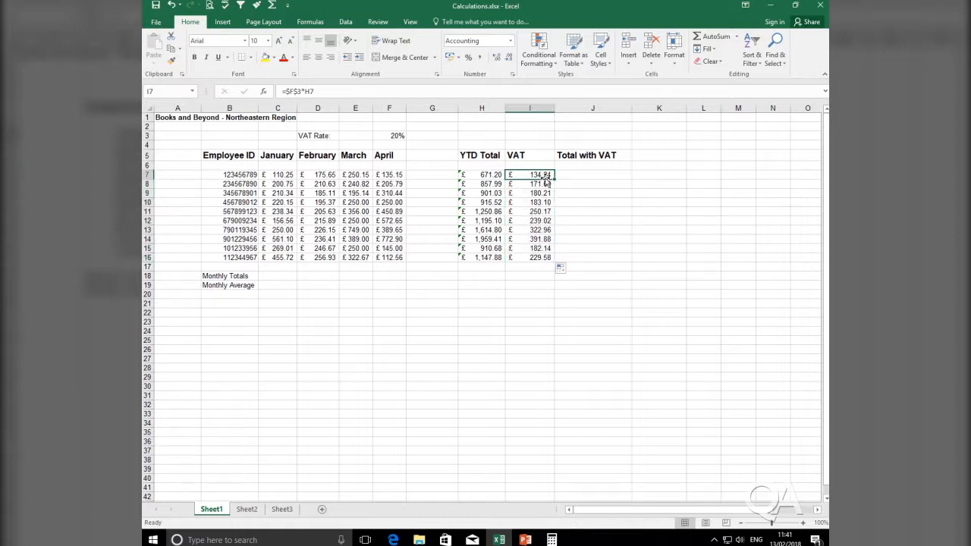
click(547, 182)
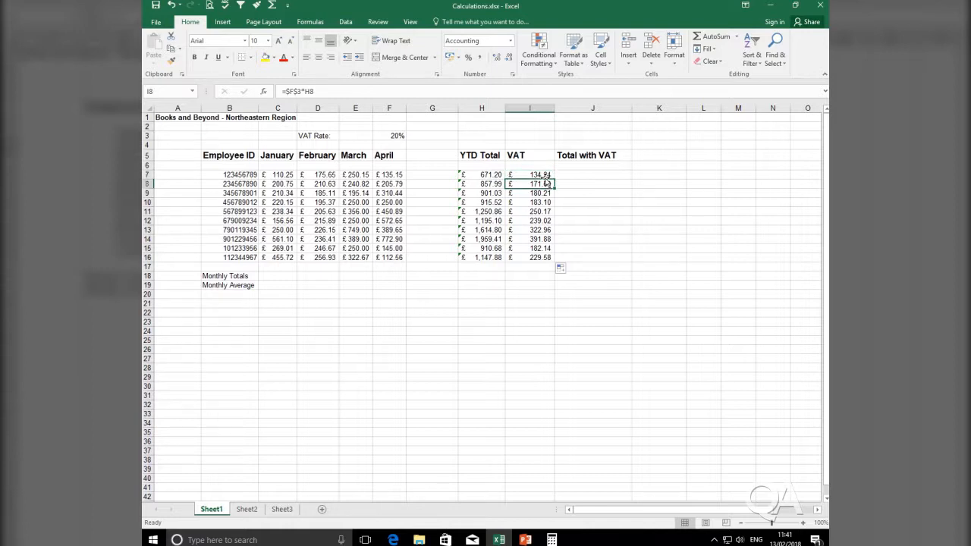
key(Down)
key(Down)
key(Down)
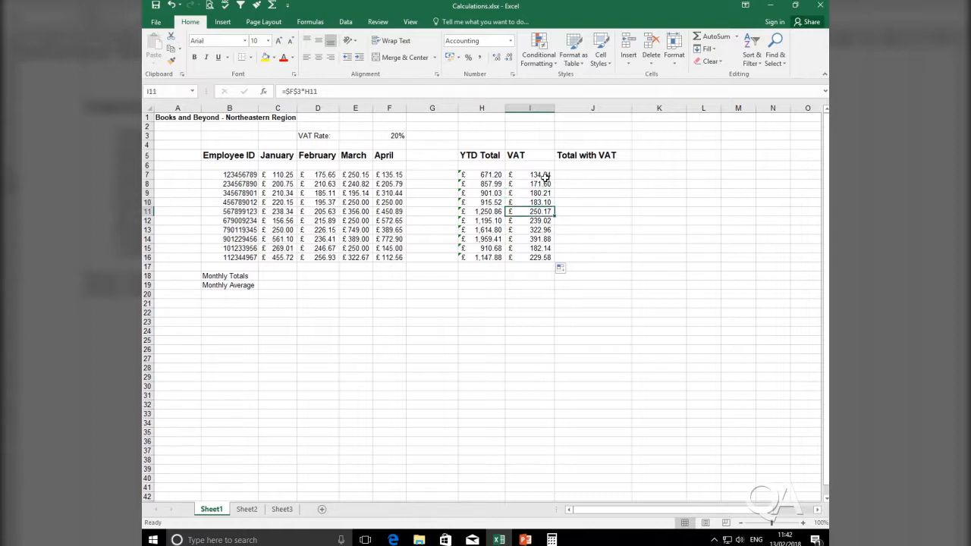
key(Down)
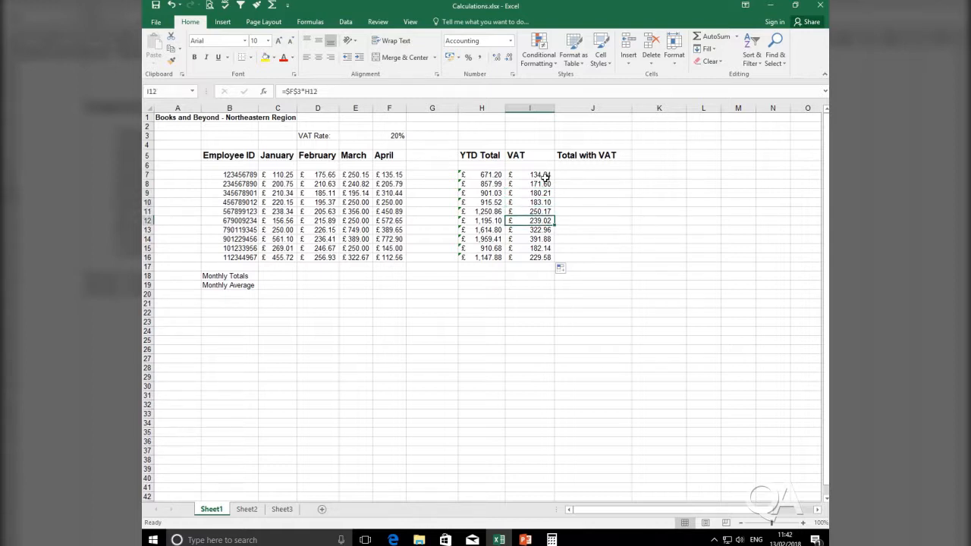
key(Down)
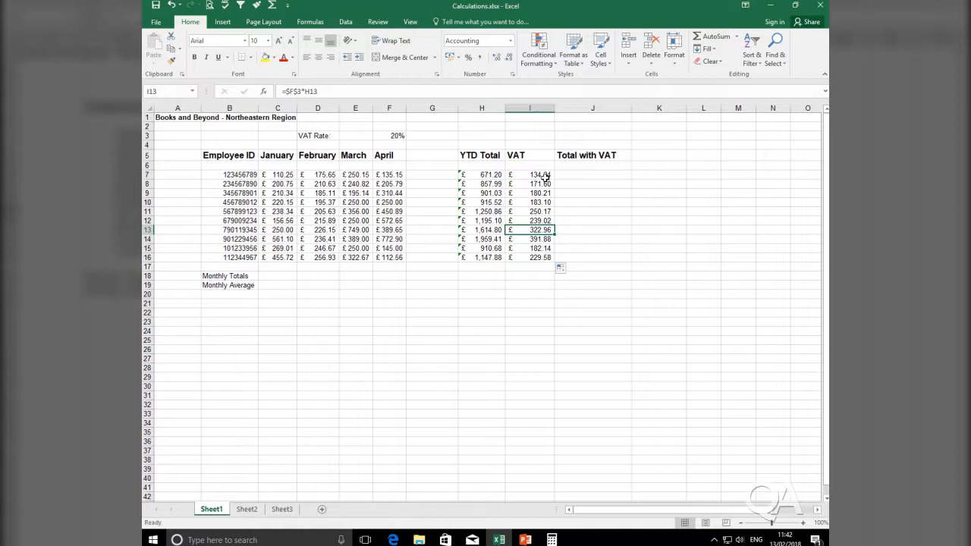
click(497, 175)
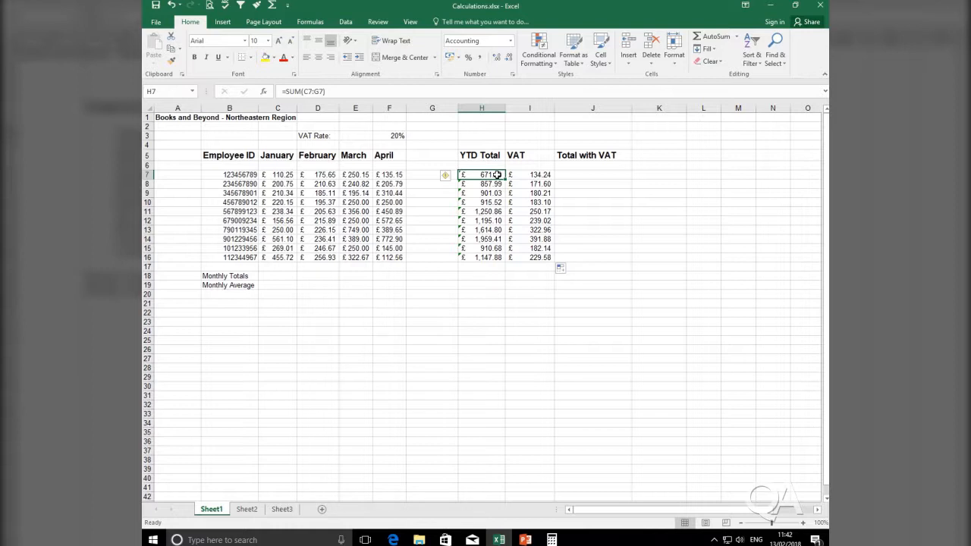
key(Down)
key(Down)
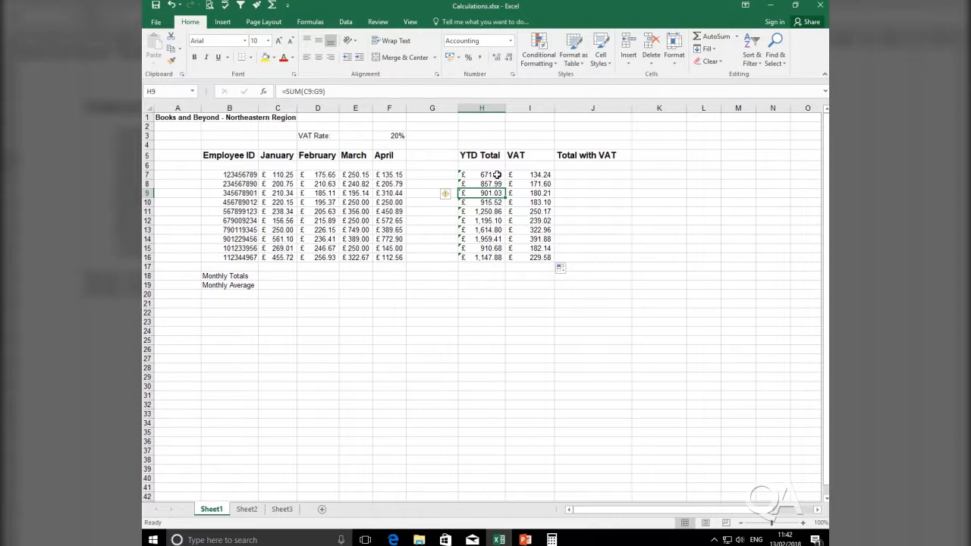
Enter the formula =H7+I7 in cell J7 to calculate the first total with VAT.
click(585, 176)
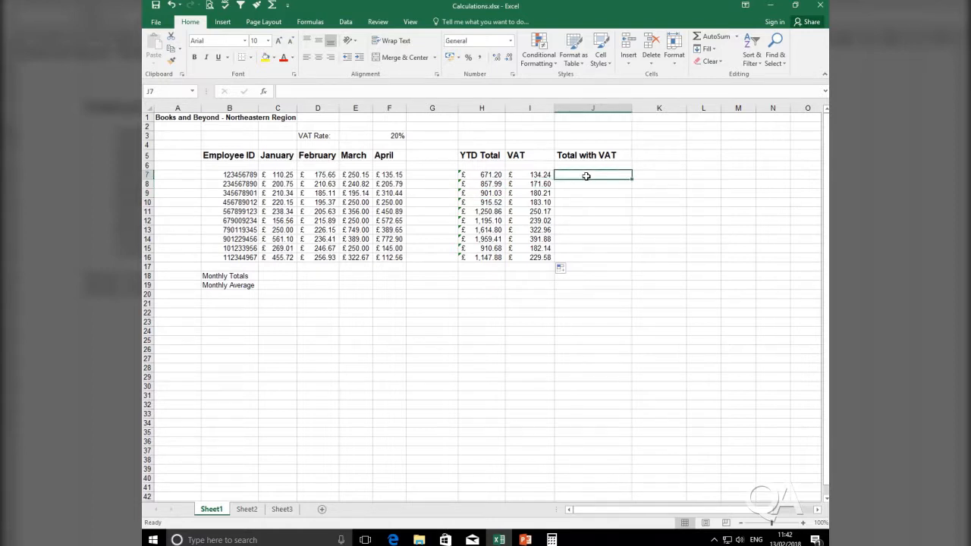
text(=)
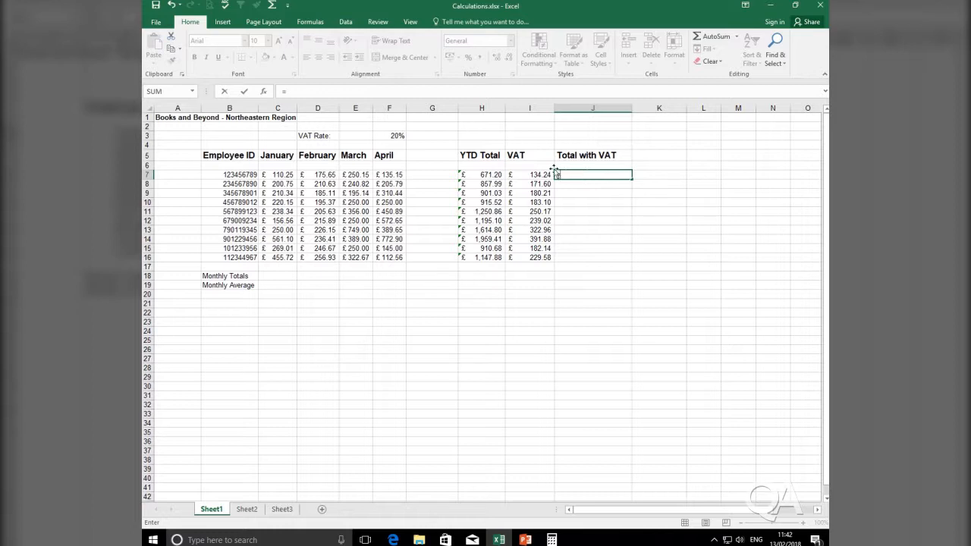
click(494, 175)
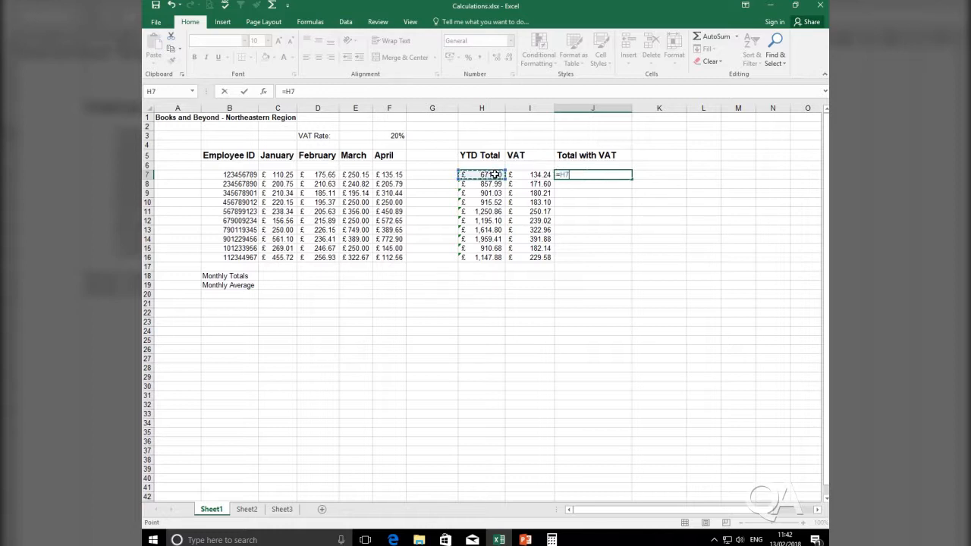
text(+)
click(532, 175)
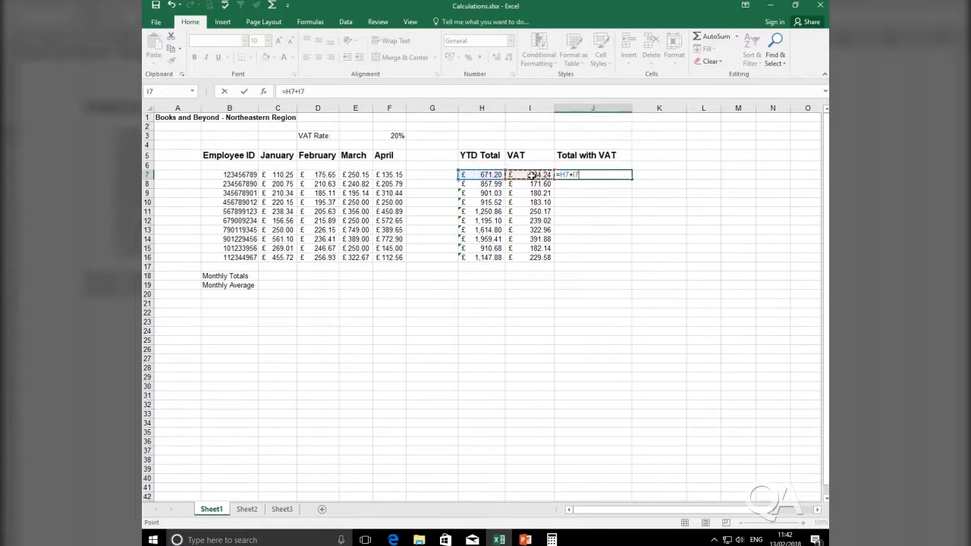
key(Return)
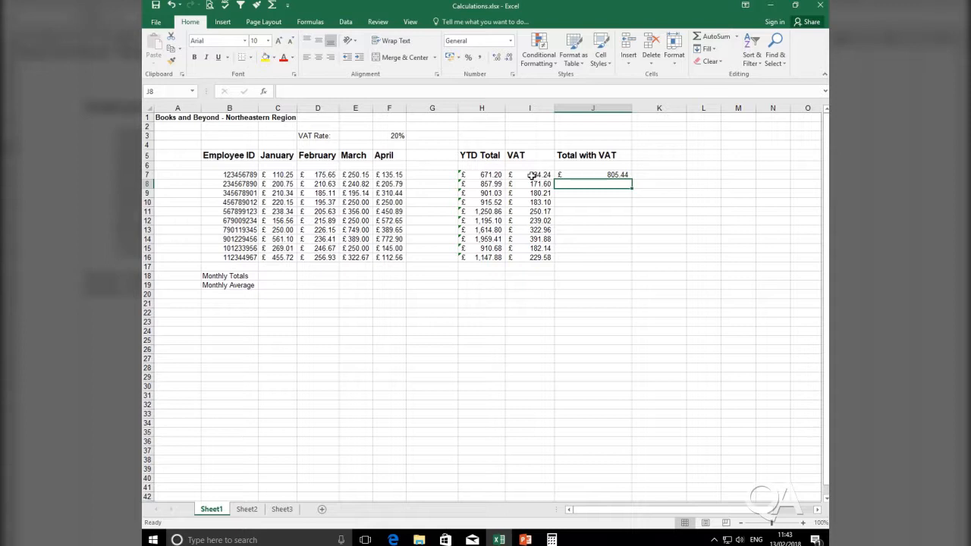
Fill the Total with VAT formula from J7 down to J16 and deselect the range.
click(575, 175)
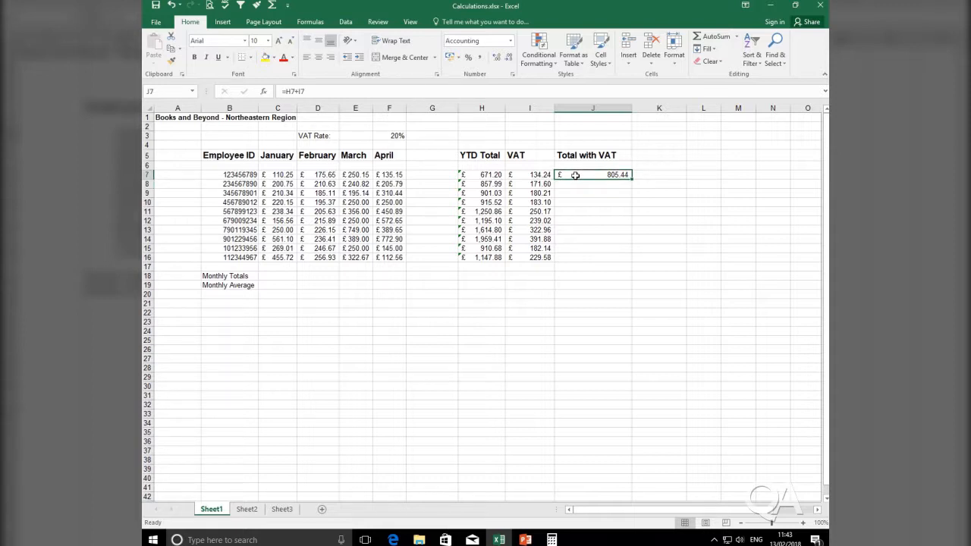
double_click(633, 180)
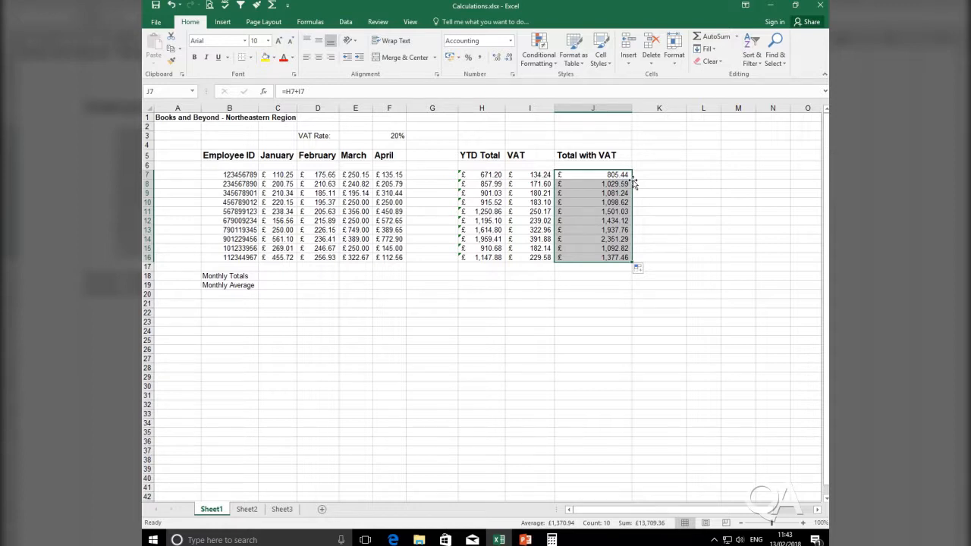
click(616, 298)
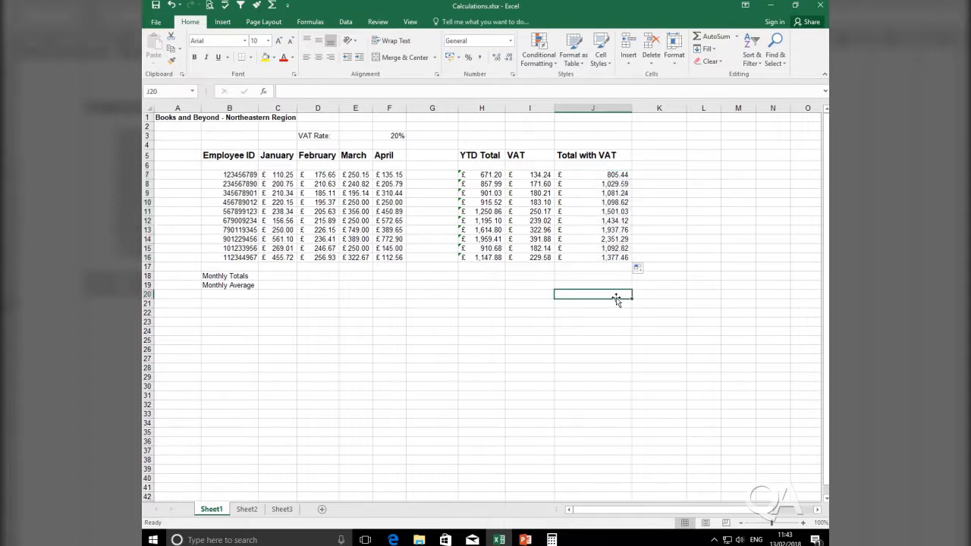